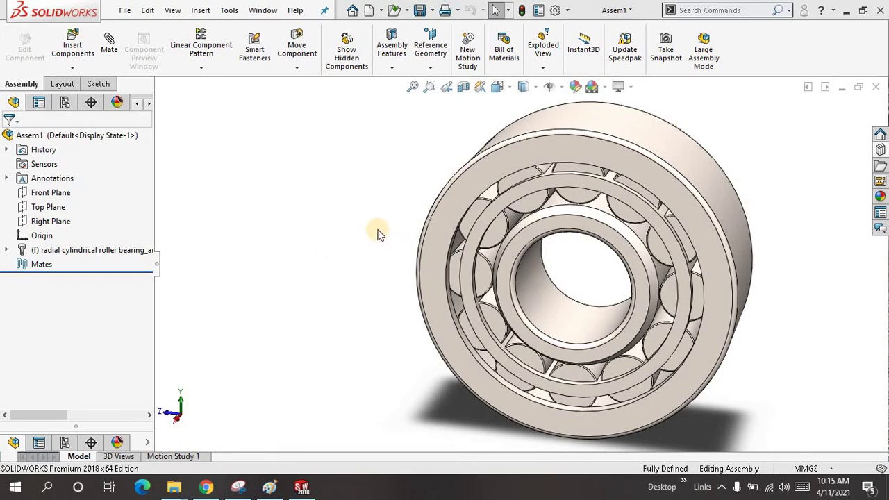
Orbit the old bearing toward a front view and inspect its feature list.
{"action": "left_click", "coordinate": [410, 89]}
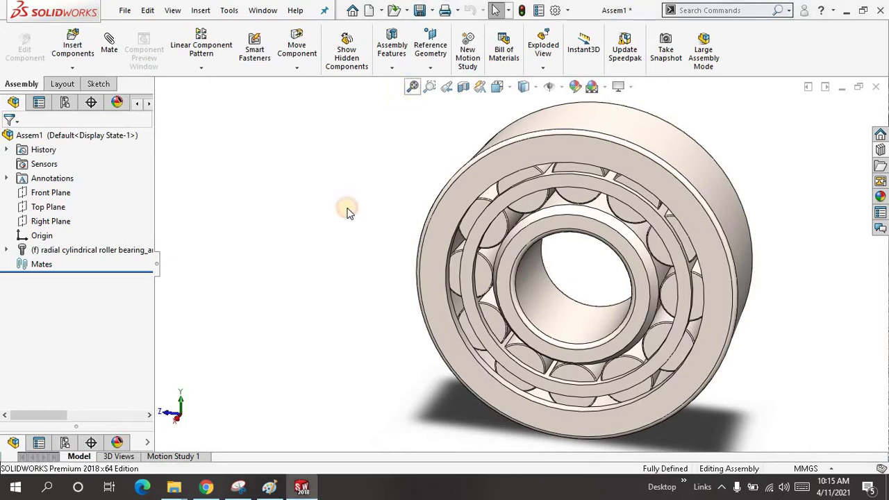
{"action": "middle_click_drag", "start_coordinate": [315, 212], "coordinate": [308, 193]}
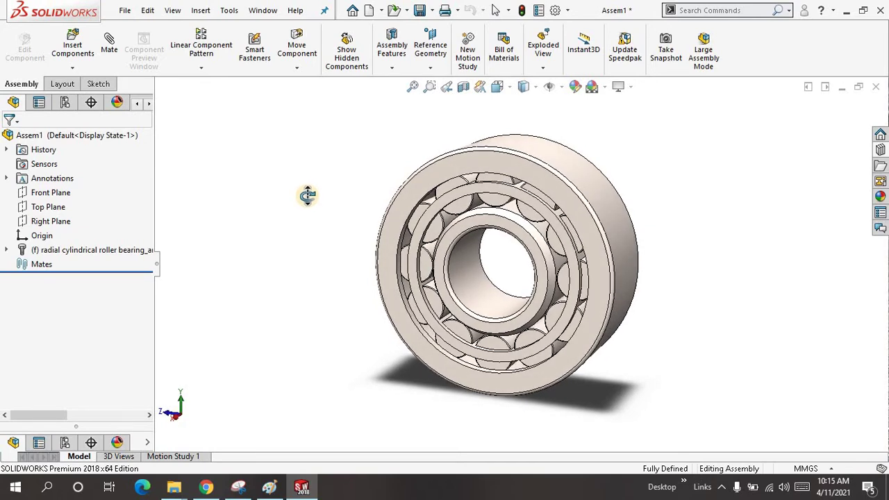
{"action": "middle_click_drag", "start_coordinate": [308, 195], "coordinate": [312, 189]}
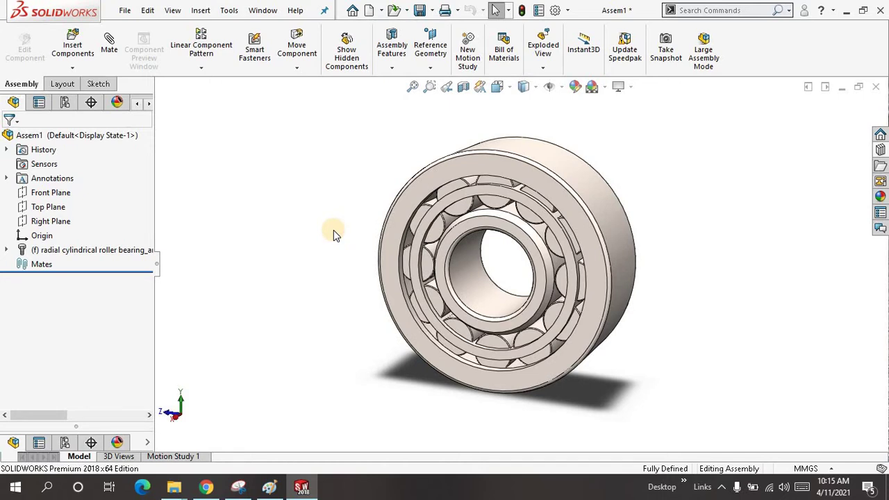
{"action": "middle_click_drag", "start_coordinate": [333, 224], "coordinate": [341, 210]}
{"action": "scroll", "coordinate": [364, 175], "scroll_direction": "down", "scroll_amount": 2}
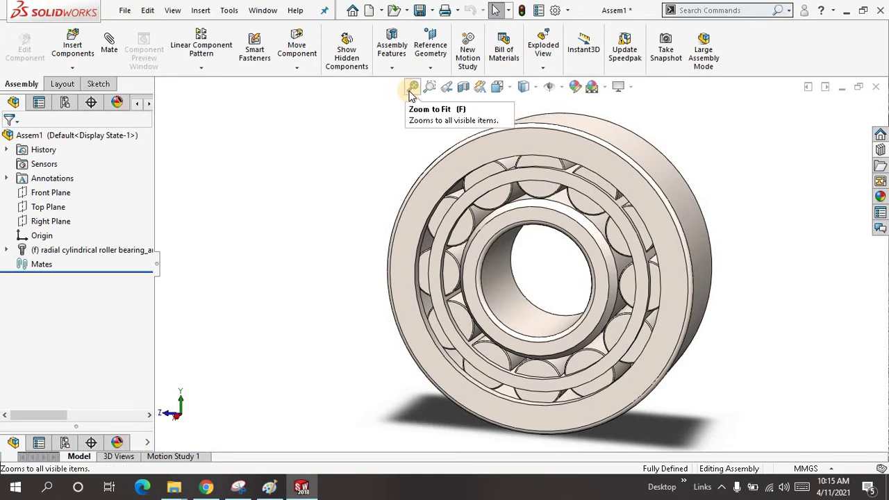
{"action": "middle_click_drag", "start_coordinate": [346, 155], "coordinate": [292, 207]}
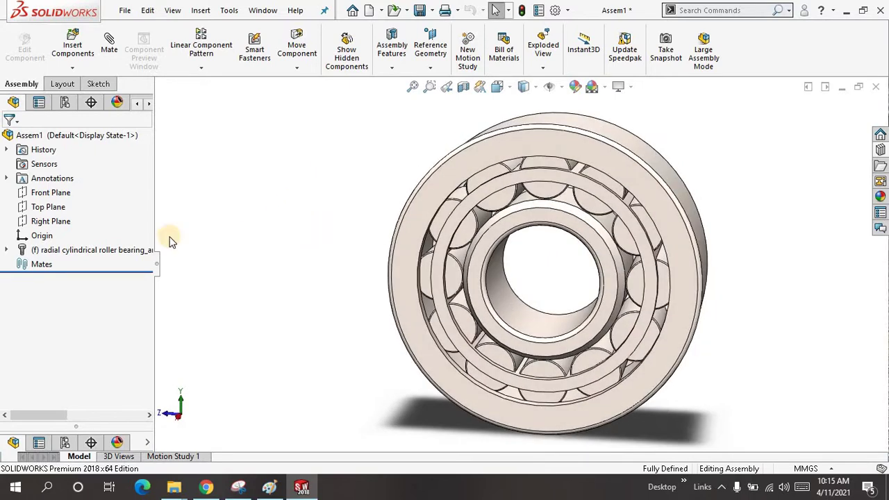
{"action": "middle_click_drag", "start_coordinate": [351, 146], "coordinate": [288, 185]}
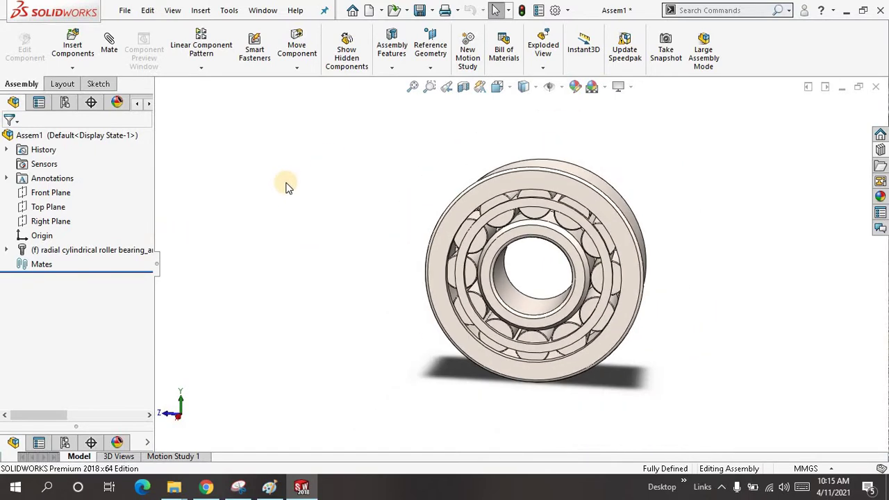
{"action": "left_click", "coordinate": [7, 250]}
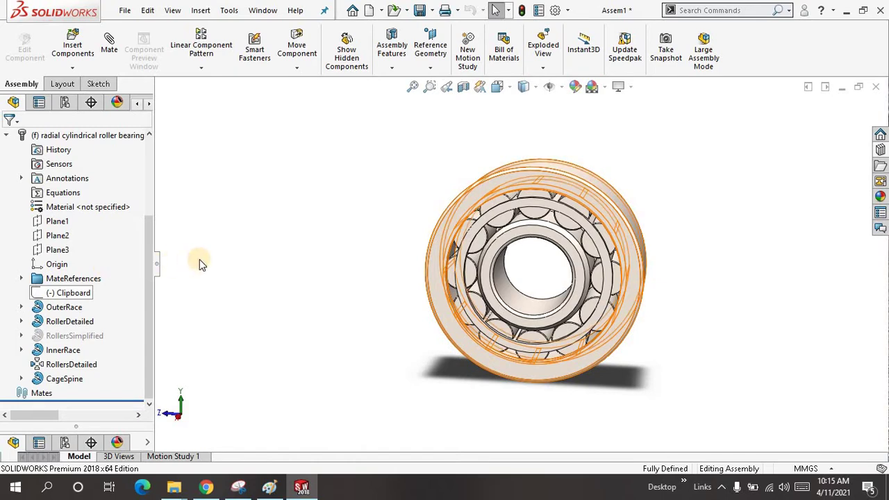
{"action": "scroll", "coordinate": [99, 260], "scroll_direction": "up", "scroll_amount": 3}
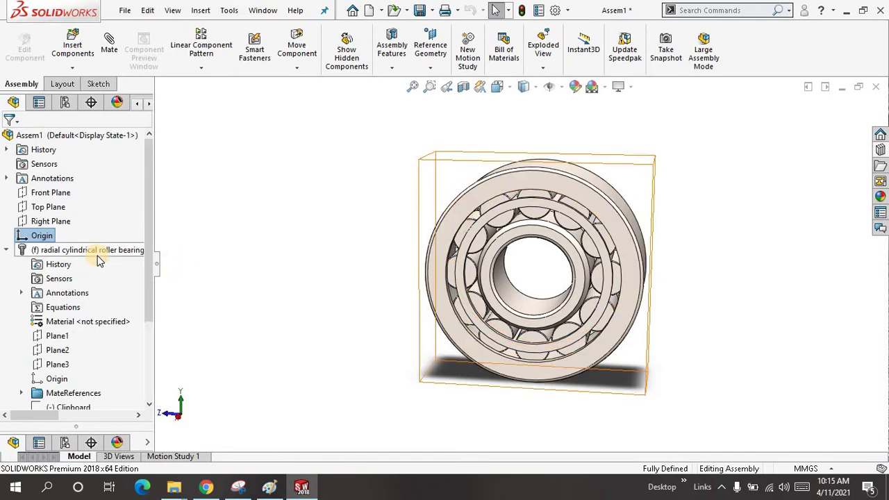
{"action": "left_click", "coordinate": [6, 250]}
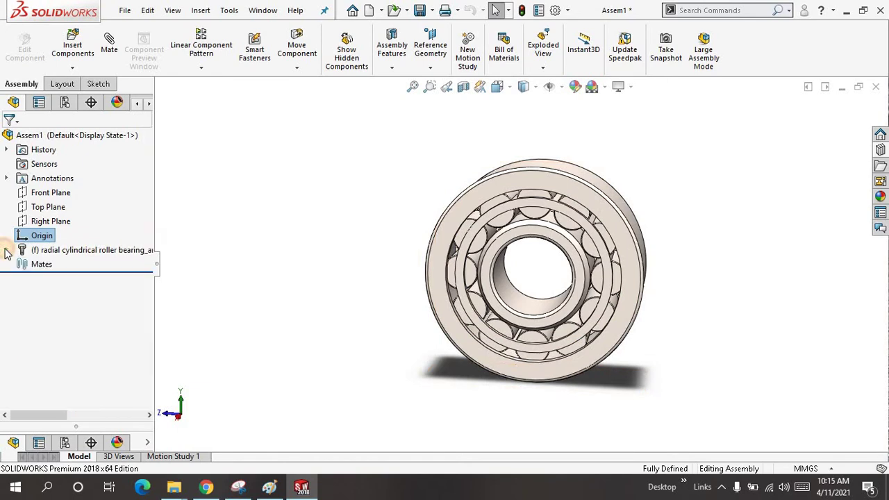
{"action": "left_click", "coordinate": [413, 86]}
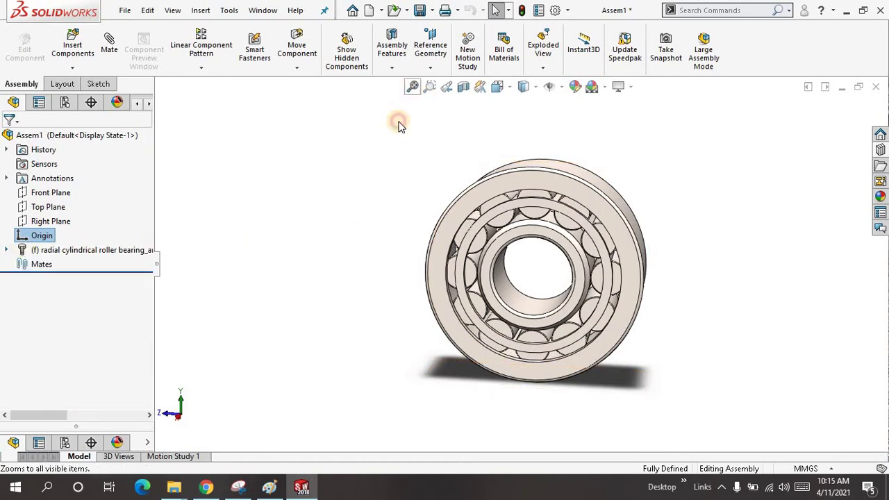
{"action": "middle_click_drag", "start_coordinate": [351, 177], "coordinate": [341, 194]}
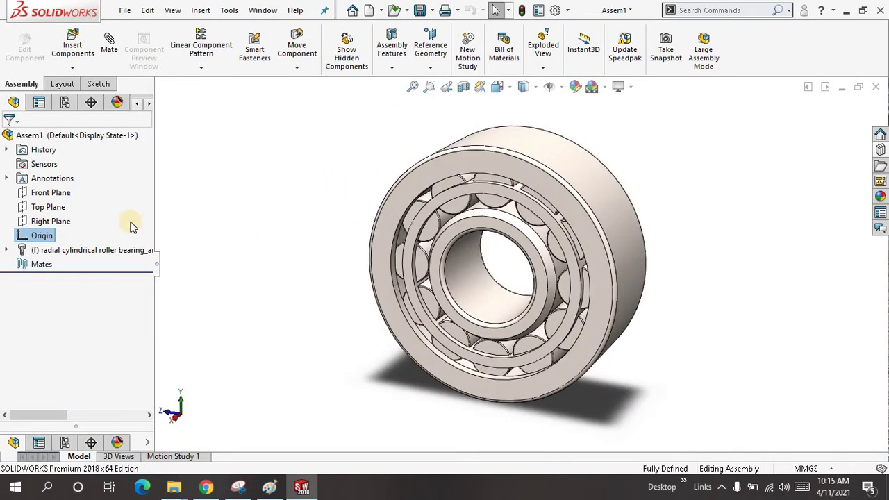
Delete the old bearing and place a Toolbox ANSI Metric Radial Cylinder Roller bearing.
{"action": "right_click", "coordinate": [111, 251]}
{"action": "left_click", "coordinate": [147, 312]}
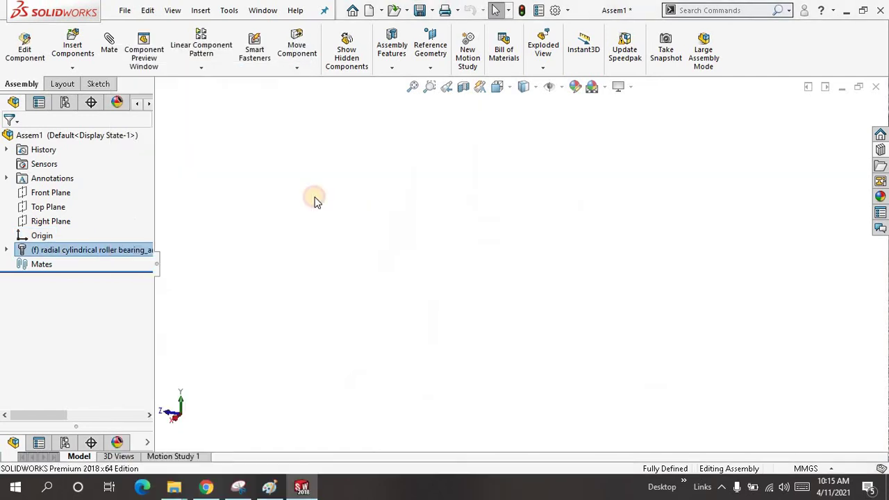
{"action": "left_click", "coordinate": [881, 150]}
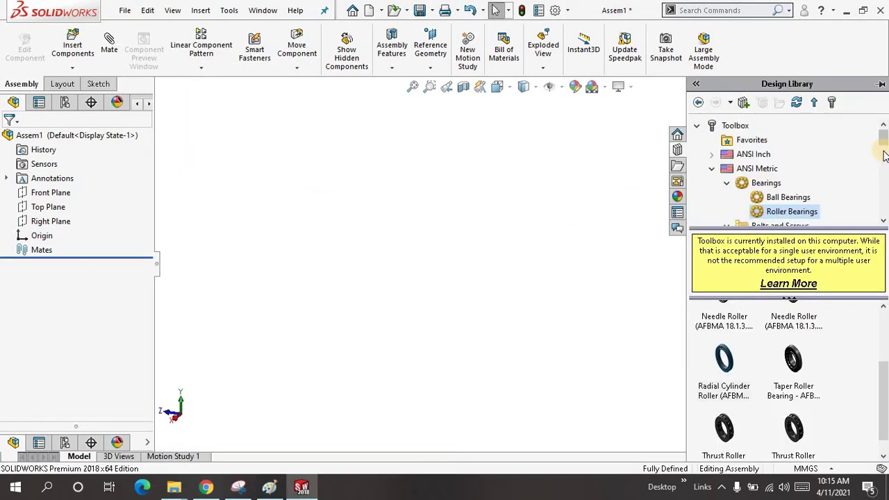
{"action": "left_click", "coordinate": [697, 127]}
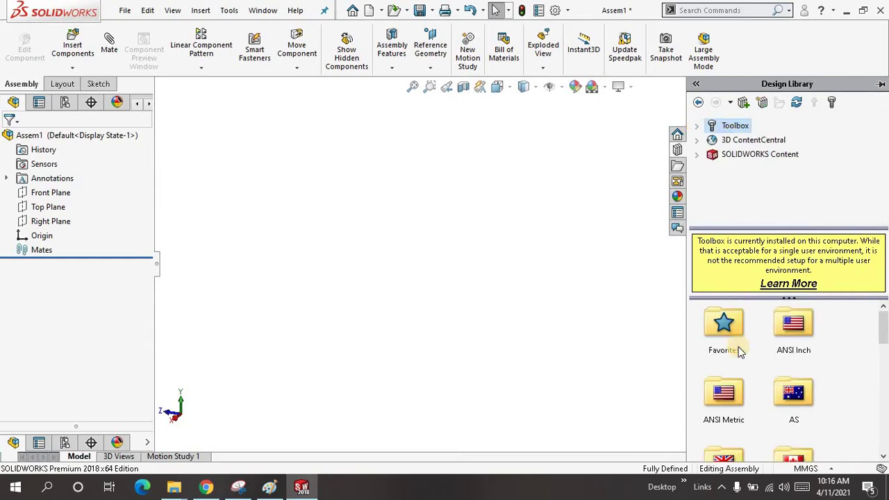
{"action": "double_click", "coordinate": [726, 394]}
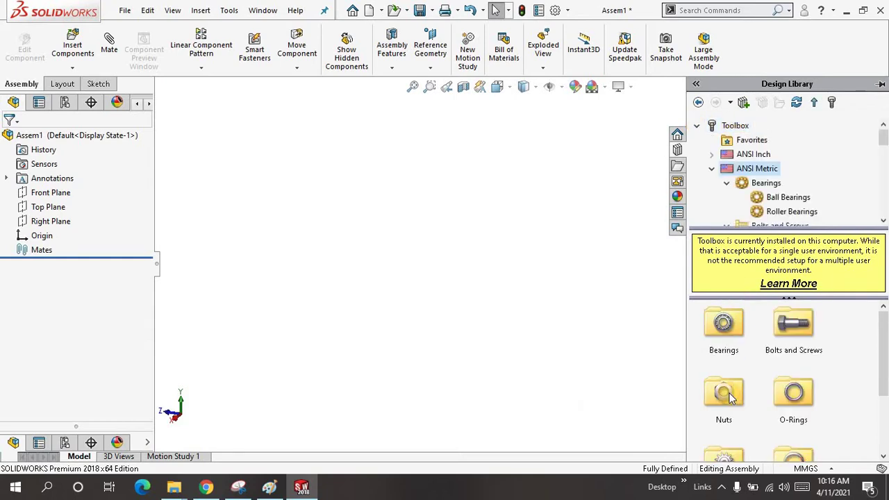
{"action": "double_click", "coordinate": [735, 342]}
{"action": "double_click", "coordinate": [808, 340]}
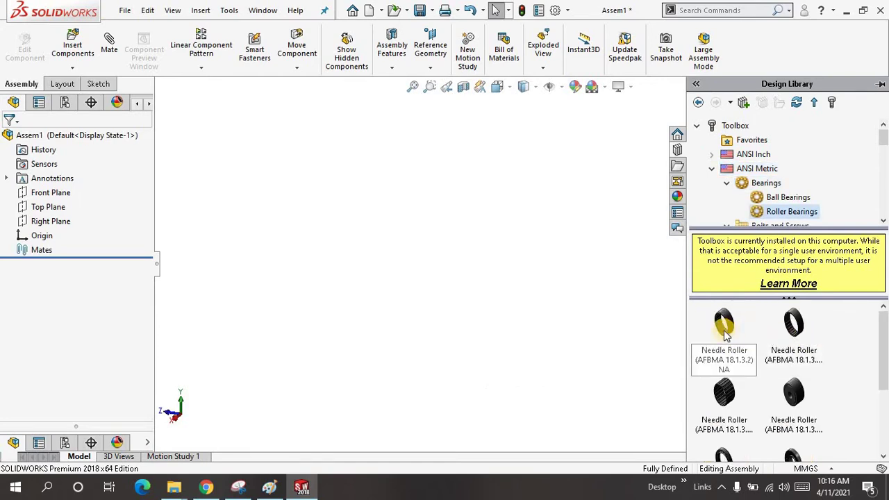
{"action": "scroll", "coordinate": [729, 376], "scroll_direction": "down", "scroll_amount": 1}
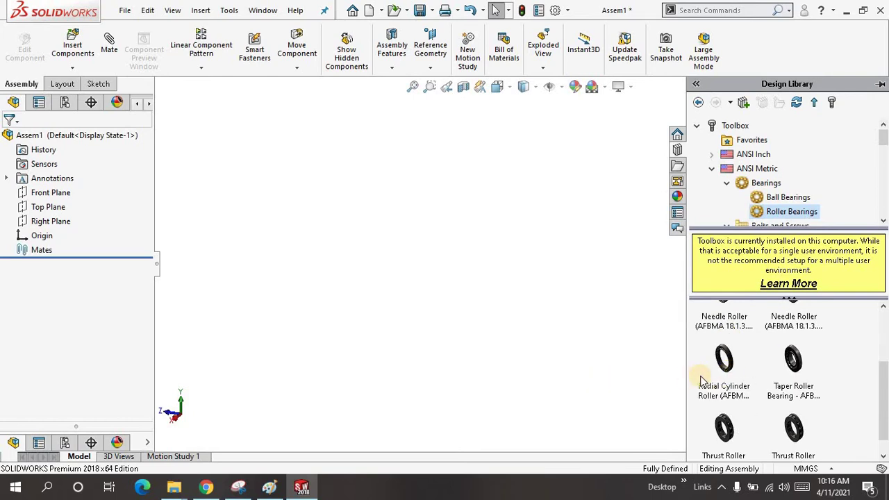
{"action": "left_click_drag", "start_coordinate": [733, 372], "coordinate": [453, 280]}
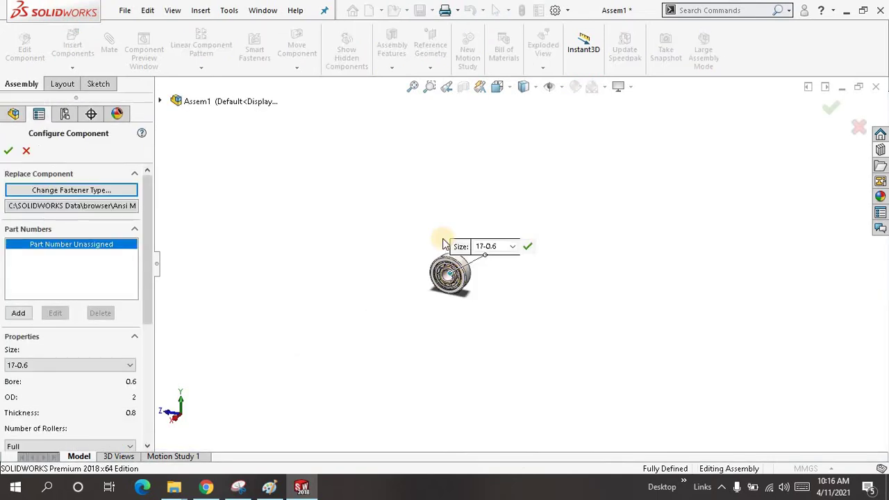
Fit the new 17-0.6 bearing in view and show its Size dropdown in Configure Component.
{"action": "left_click", "coordinate": [412, 88]}
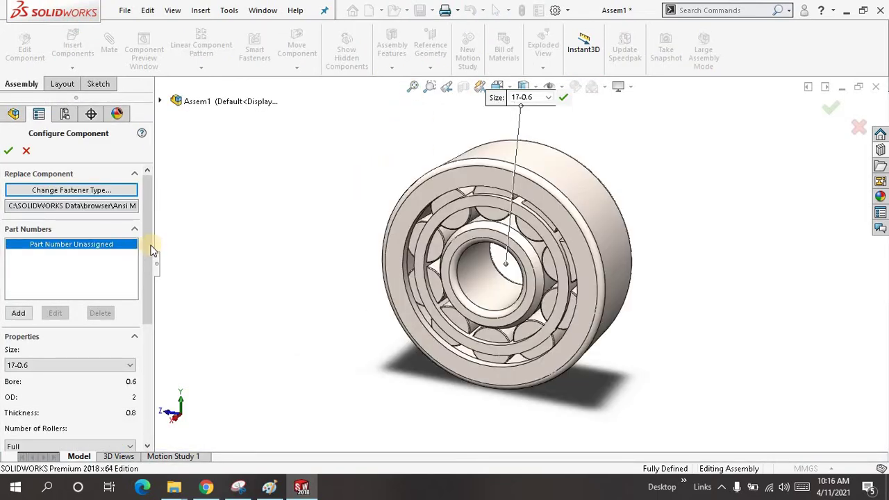
{"action": "left_click_drag", "start_coordinate": [147, 243], "coordinate": [149, 312]}
{"action": "left_click", "coordinate": [129, 251]}
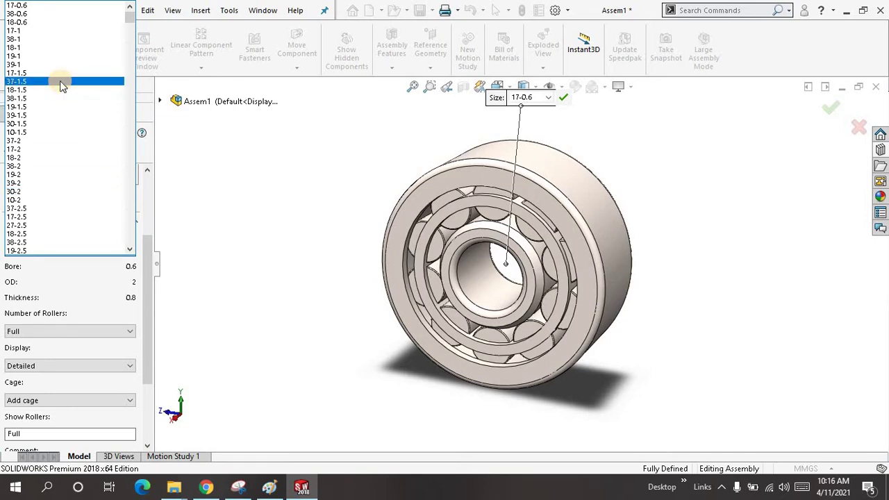
Choose bearing size 19-2.5 (bore 2.5, OD 7, thickness 2.5) and fit it in view.
{"action": "scroll", "coordinate": [58, 66], "scroll_direction": "down", "scroll_amount": 2}
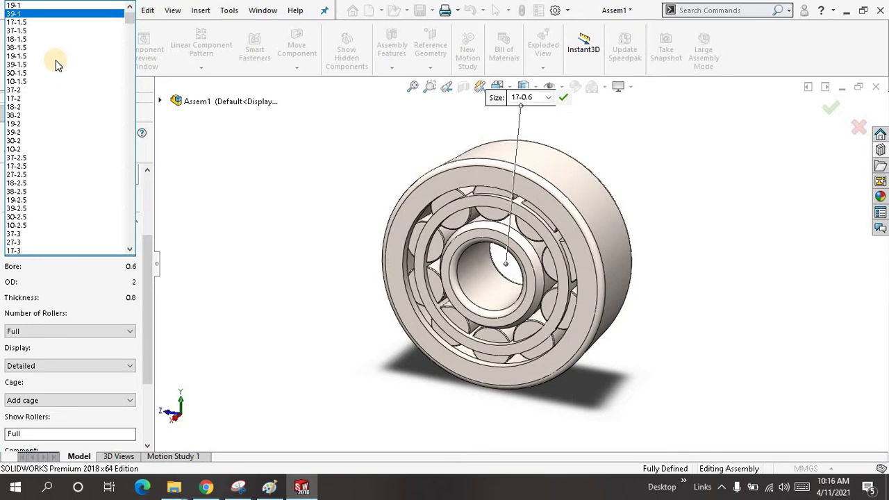
{"action": "scroll", "coordinate": [57, 66], "scroll_direction": "down", "scroll_amount": 3}
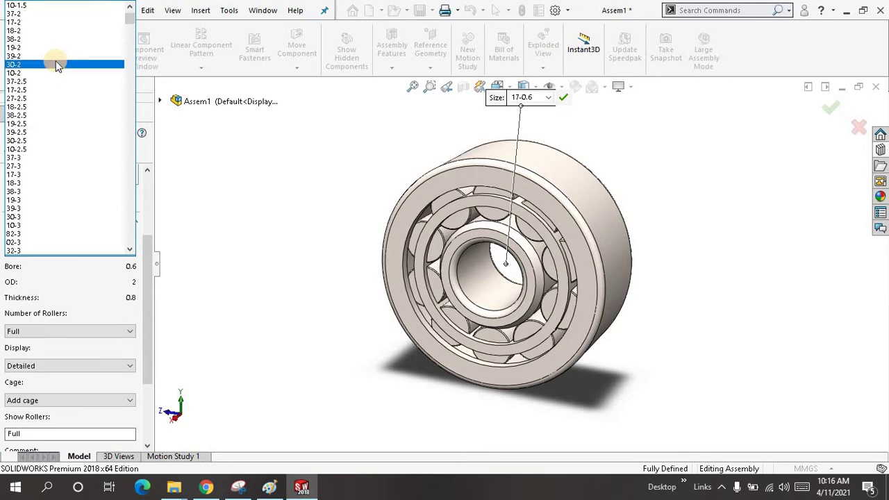
{"action": "left_click", "coordinate": [58, 123]}
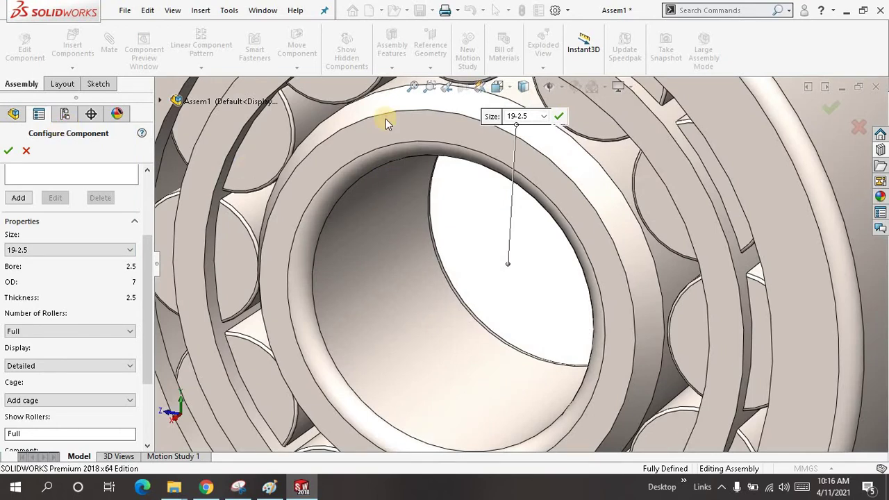
{"action": "left_click", "coordinate": [412, 89]}
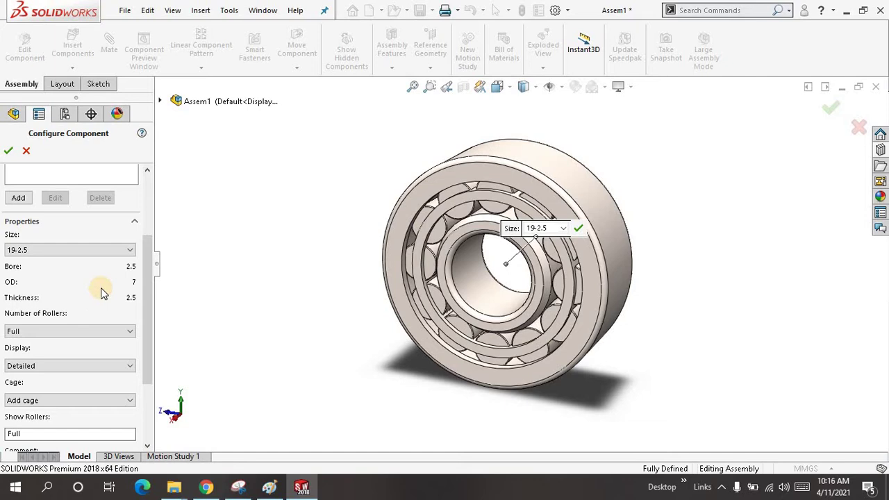
{"action": "scroll", "coordinate": [148, 285], "scroll_direction": "down", "scroll_amount": 1}
{"action": "scroll", "coordinate": [148, 280], "scroll_direction": "down", "scroll_amount": 1}
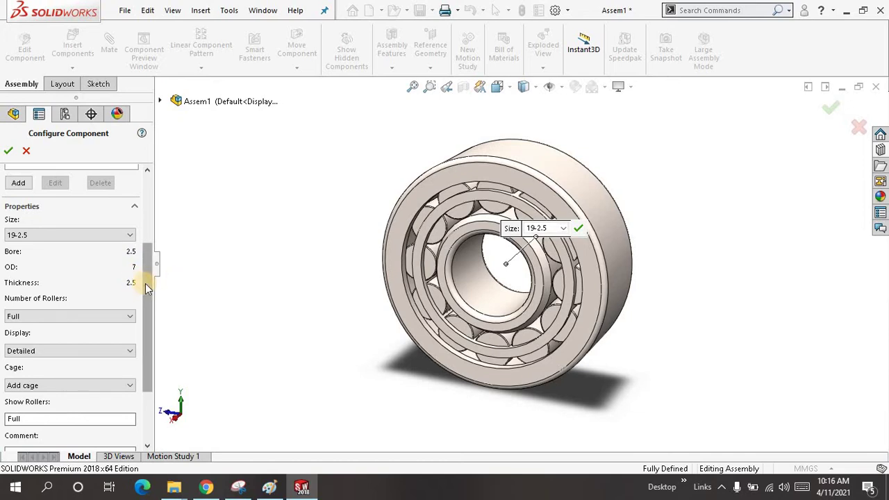
{"action": "left_click_drag", "start_coordinate": [145, 286], "coordinate": [147, 308]}
Try 10 rollers, then set Number of Rollers back to Full.
{"action": "left_click", "coordinate": [130, 281]}
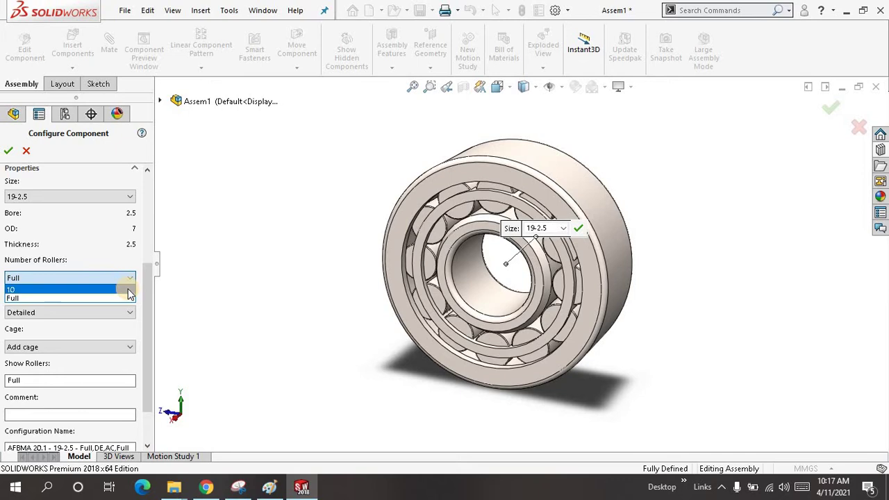
{"action": "left_click", "coordinate": [127, 289]}
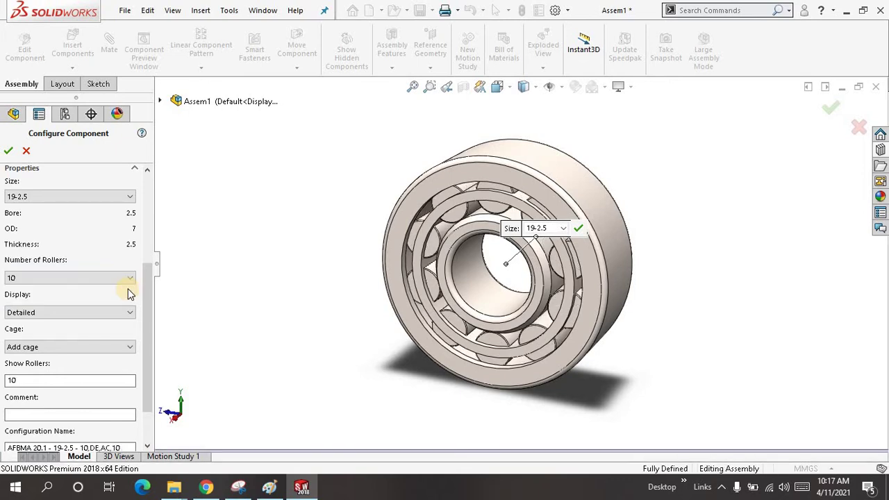
{"action": "middle_click_drag", "start_coordinate": [352, 299], "coordinate": [353, 266]}
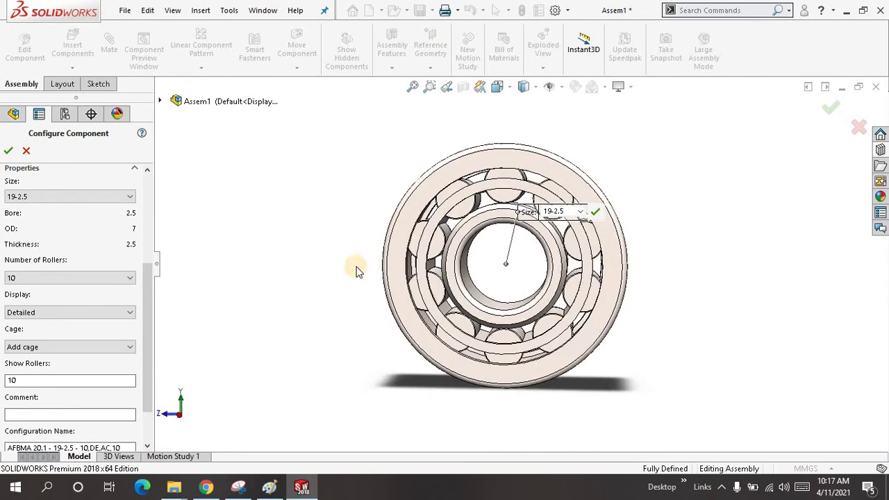
{"action": "left_click", "coordinate": [133, 279]}
{"action": "left_click", "coordinate": [125, 297]}
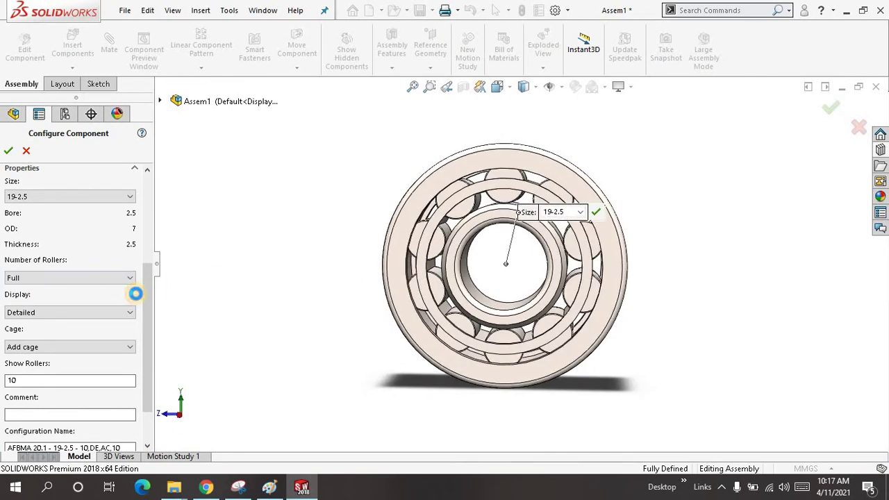
{"action": "middle_click_drag", "start_coordinate": [284, 284], "coordinate": [237, 300]}
Preview Simplified display, return to Detailed, and set Cage to Add cage.
{"action": "left_click", "coordinate": [119, 313]}
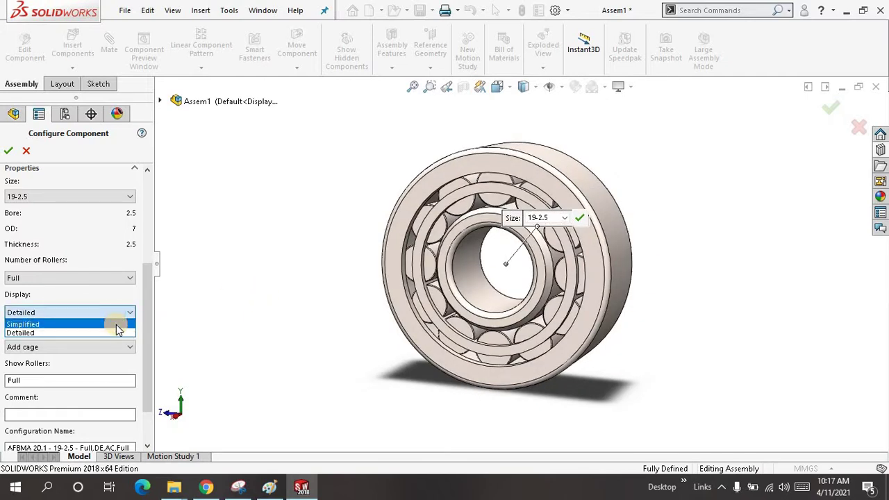
{"action": "left_click", "coordinate": [117, 324]}
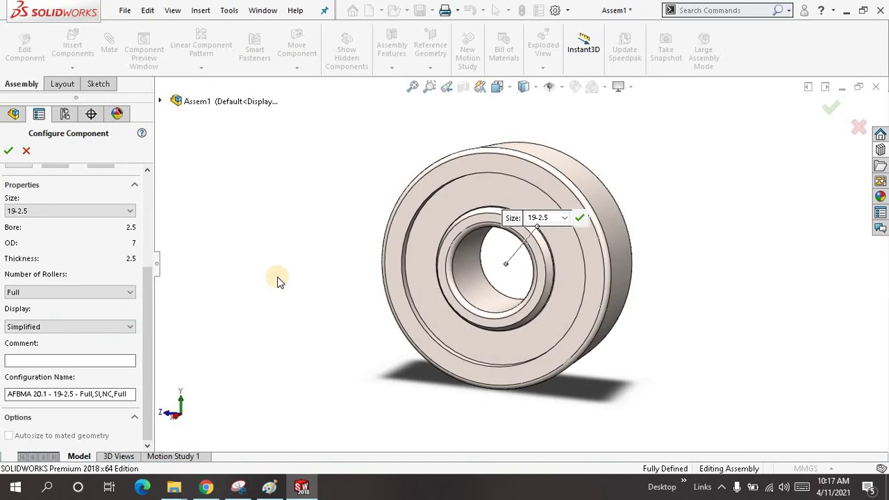
{"action": "middle_click_drag", "start_coordinate": [277, 281], "coordinate": [207, 300]}
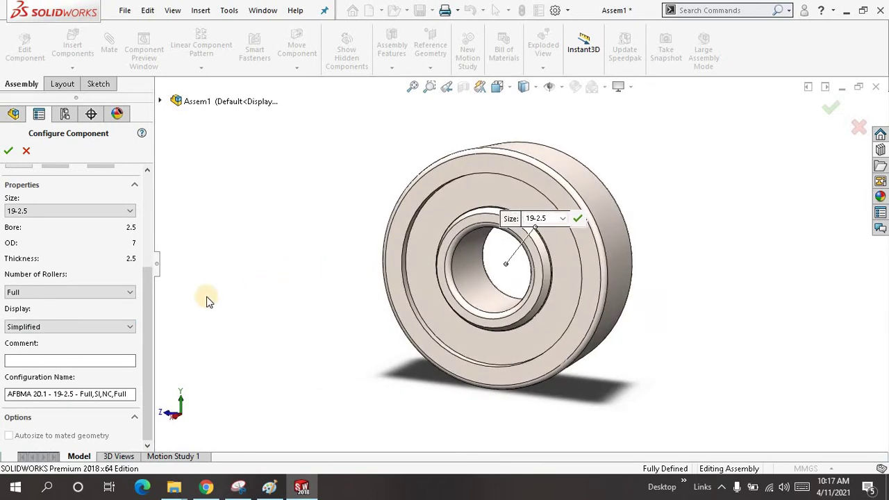
{"action": "left_click", "coordinate": [115, 329]}
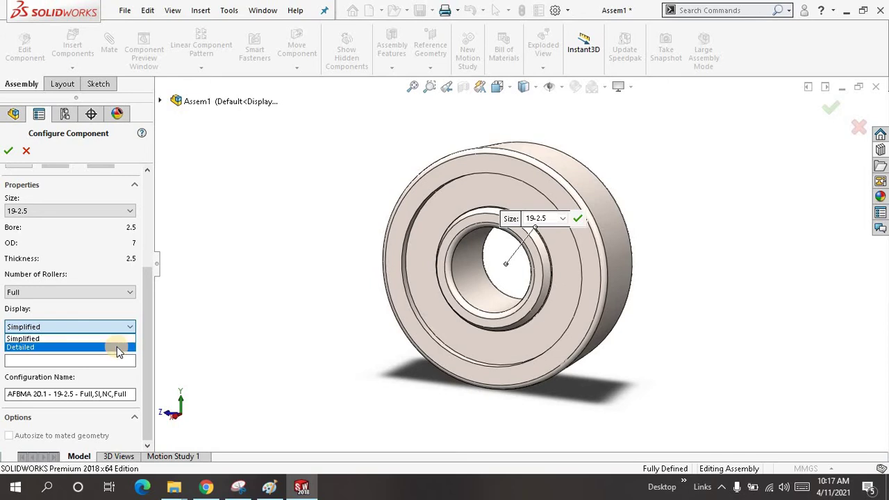
{"action": "left_click", "coordinate": [117, 346]}
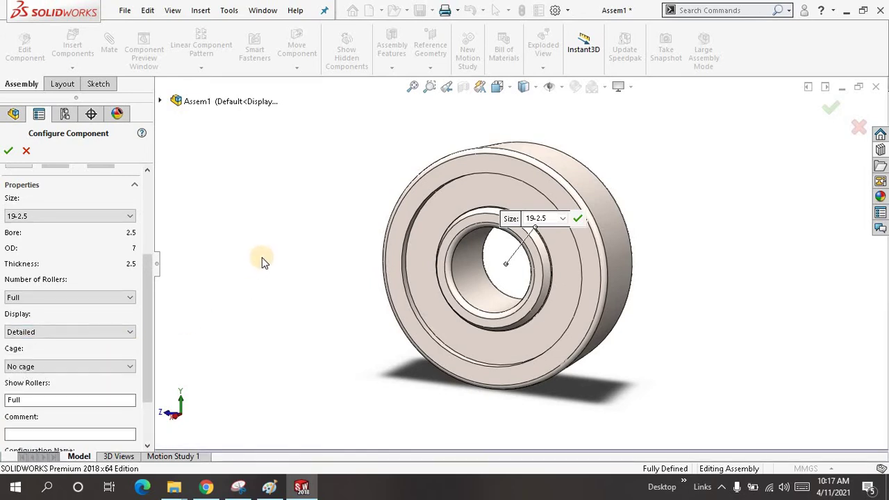
{"action": "middle_click_drag", "start_coordinate": [264, 261], "coordinate": [264, 266]}
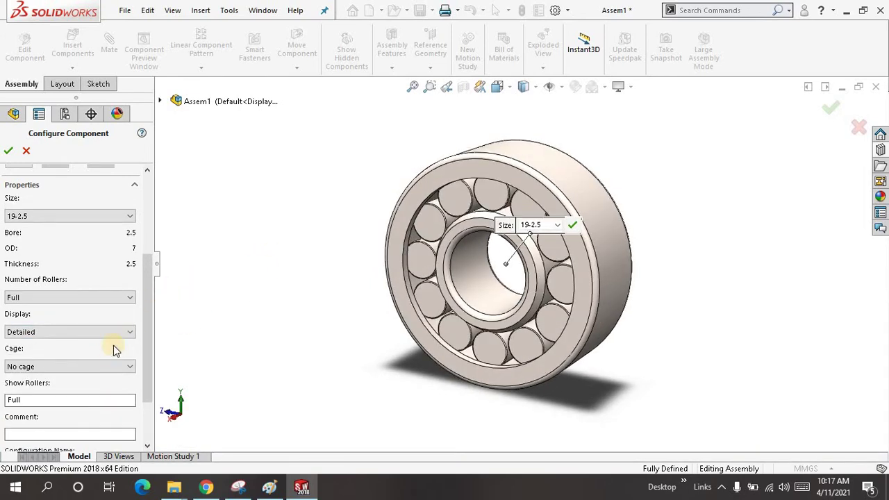
{"action": "left_click", "coordinate": [110, 368]}
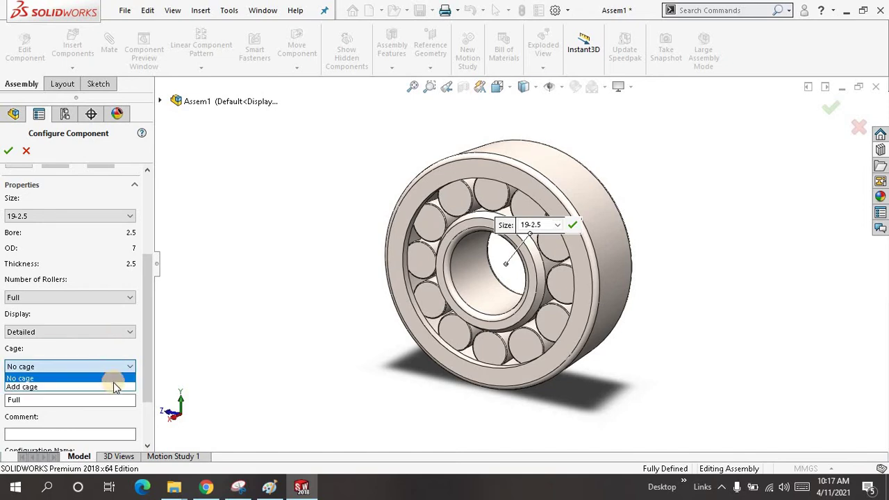
{"action": "left_click", "coordinate": [113, 385]}
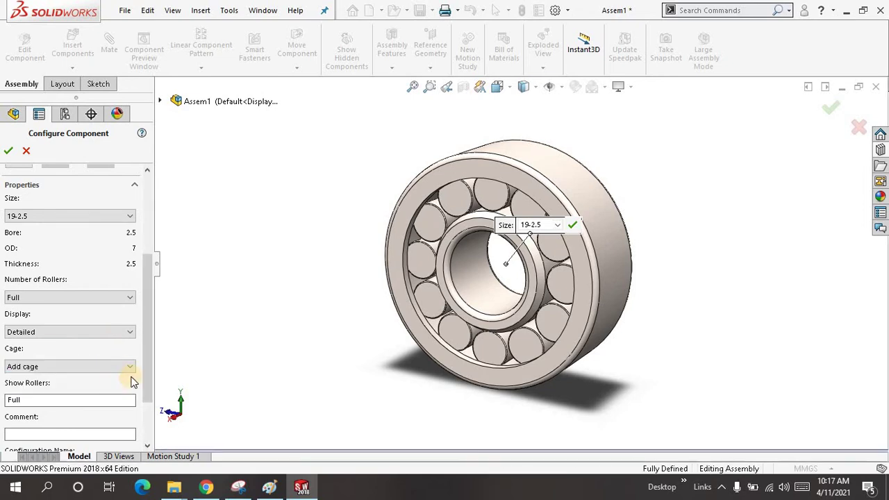
{"action": "middle_click_drag", "start_coordinate": [280, 296], "coordinate": [316, 290]}
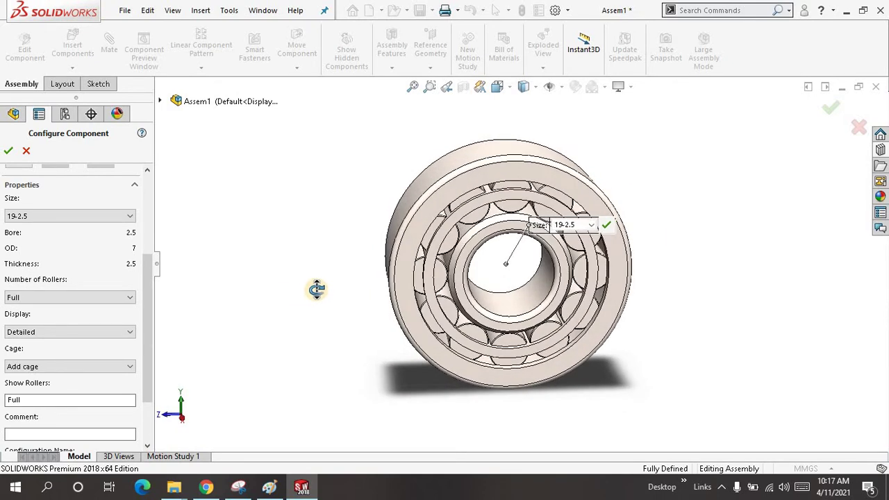
Accept the 19-2.5 bearing configuration and finish inserting the component.
{"action": "right_click", "coordinate": [244, 224]}
{"action": "left_click", "coordinate": [272, 280]}
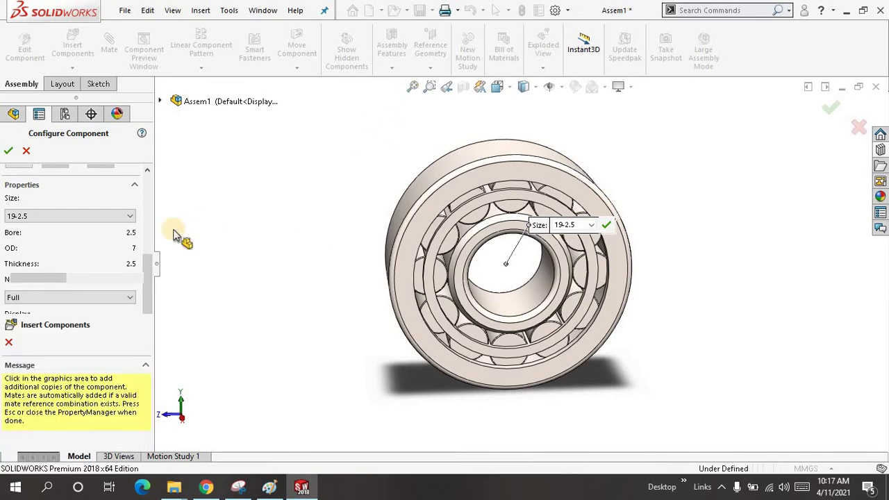
{"action": "left_click", "coordinate": [9, 345]}
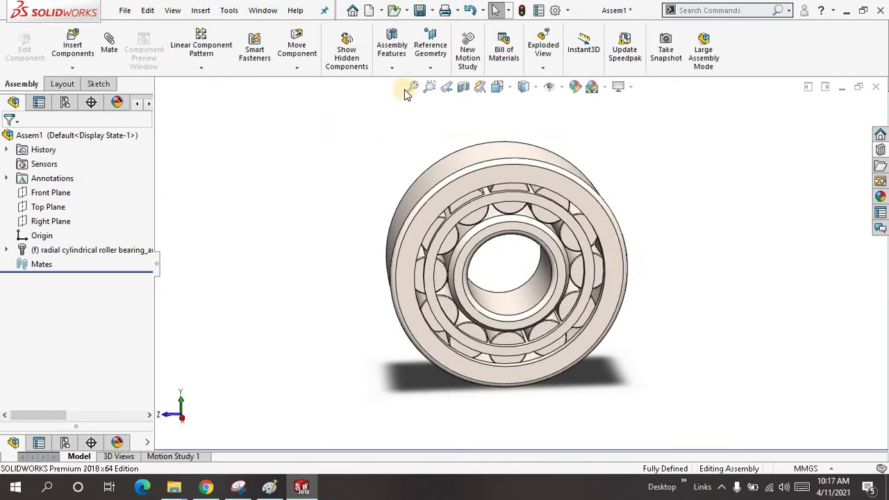
{"action": "middle_click_drag", "start_coordinate": [403, 114], "coordinate": [362, 223]}
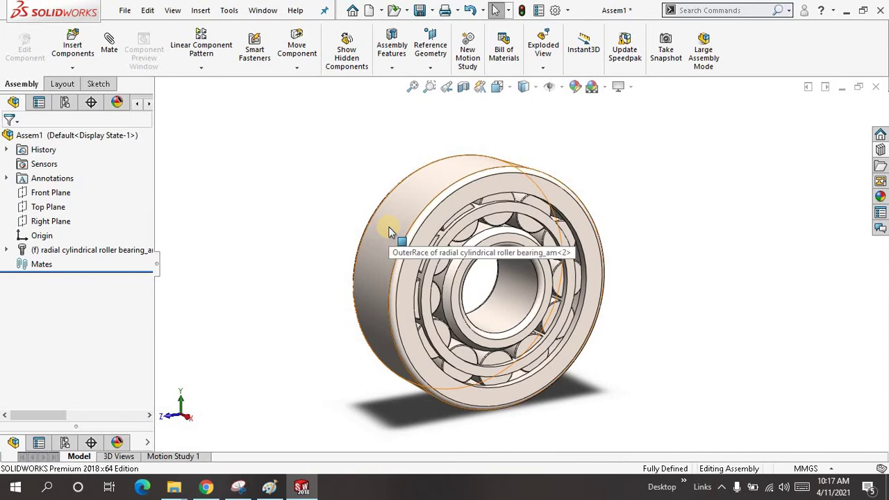
Edit the Toolbox bearing to No cage and accept configuration 19-2.5 Full,DE,NC,Full.
{"action": "right_click", "coordinate": [389, 231]}
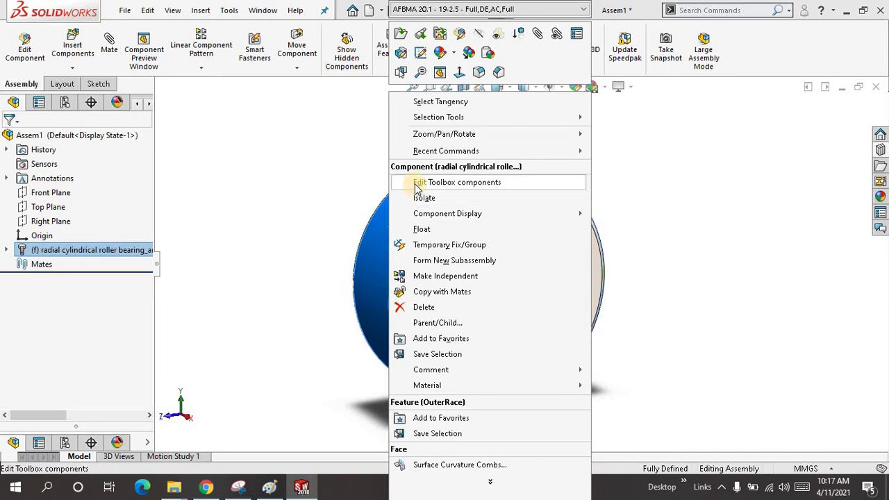
{"action": "key", "text": "Escape"}
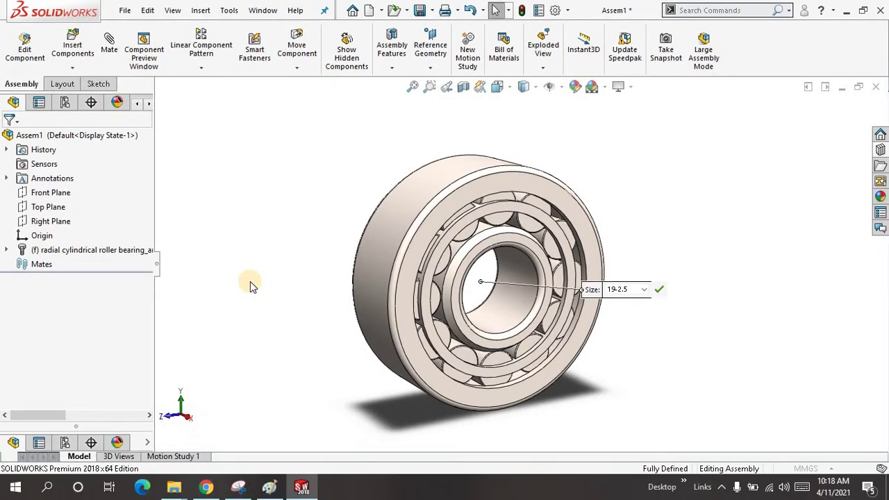
{"action": "left_click_drag", "start_coordinate": [148, 287], "coordinate": [146, 414]}
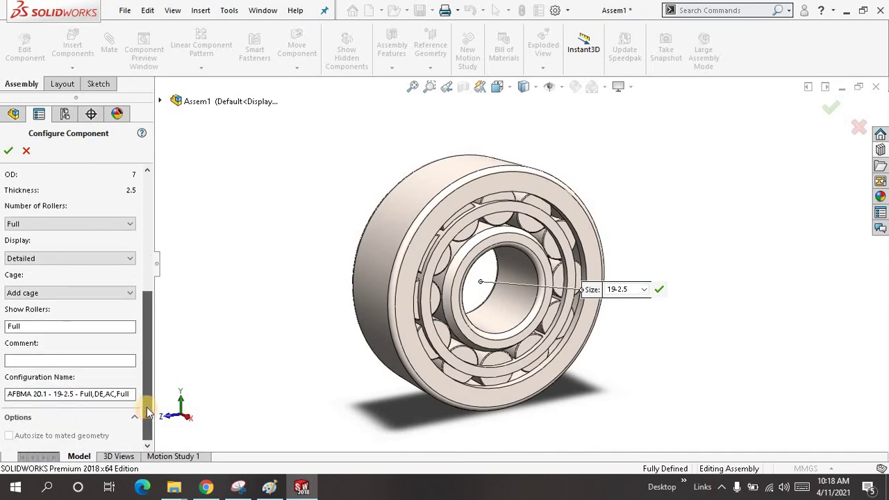
{"action": "left_click", "coordinate": [118, 295]}
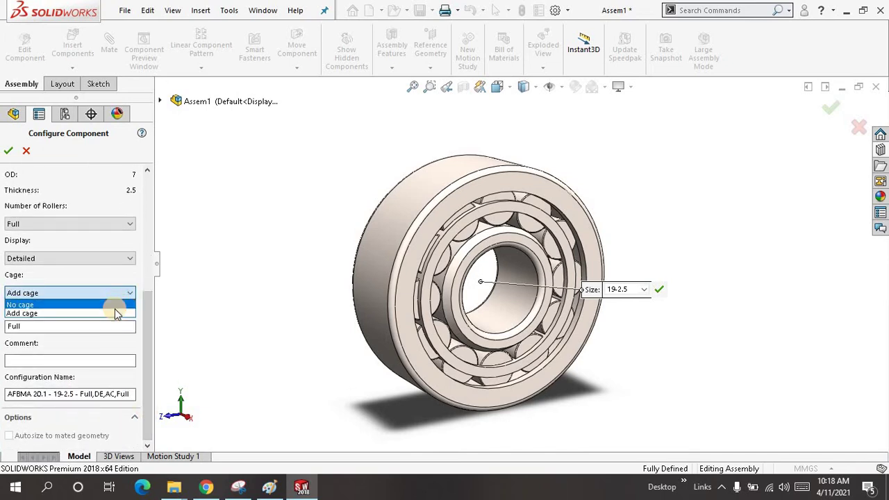
{"action": "left_click", "coordinate": [115, 303]}
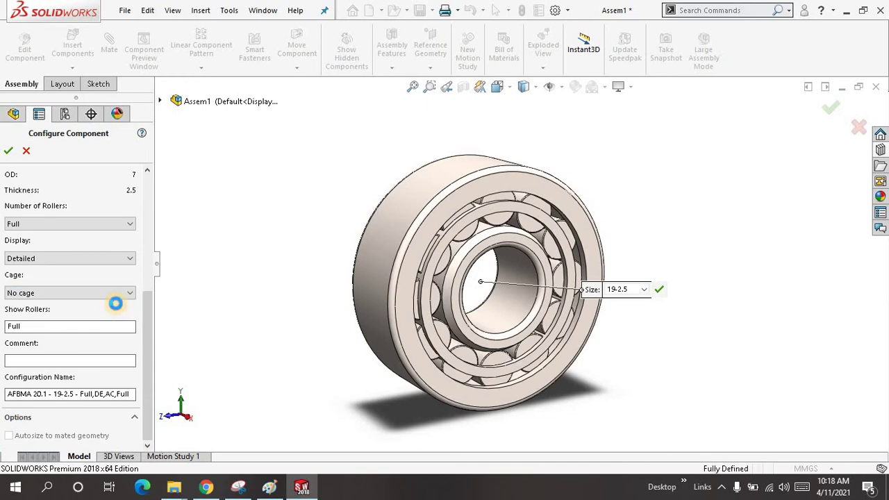
{"action": "middle_click_drag", "start_coordinate": [242, 232], "coordinate": [183, 222]}
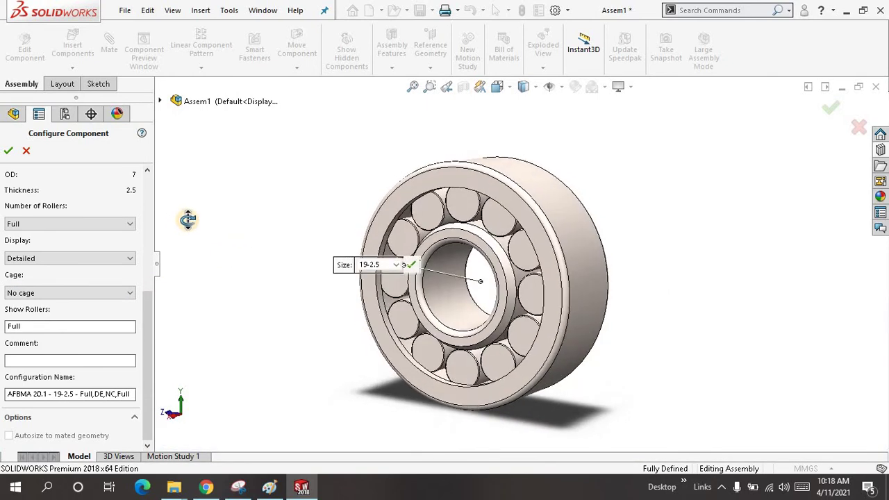
{"action": "middle_click_drag", "start_coordinate": [188, 220], "coordinate": [194, 230]}
{"action": "right_click", "coordinate": [219, 176]}
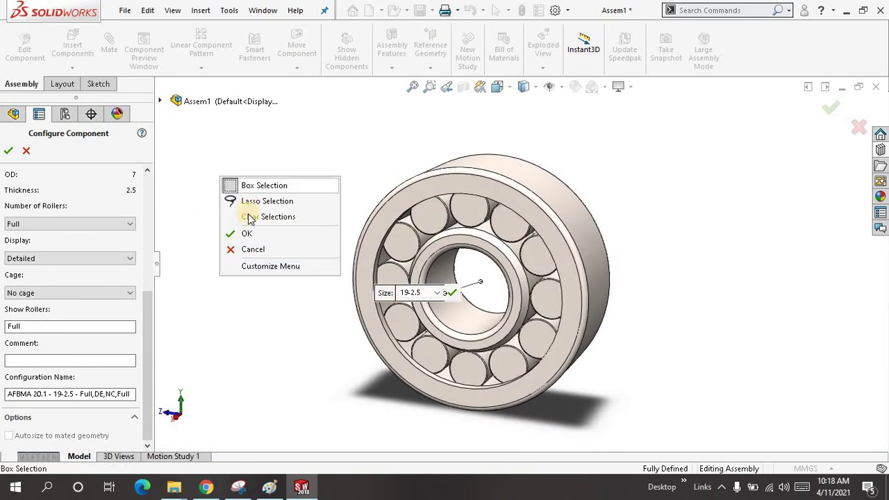
{"action": "left_click", "coordinate": [247, 233]}
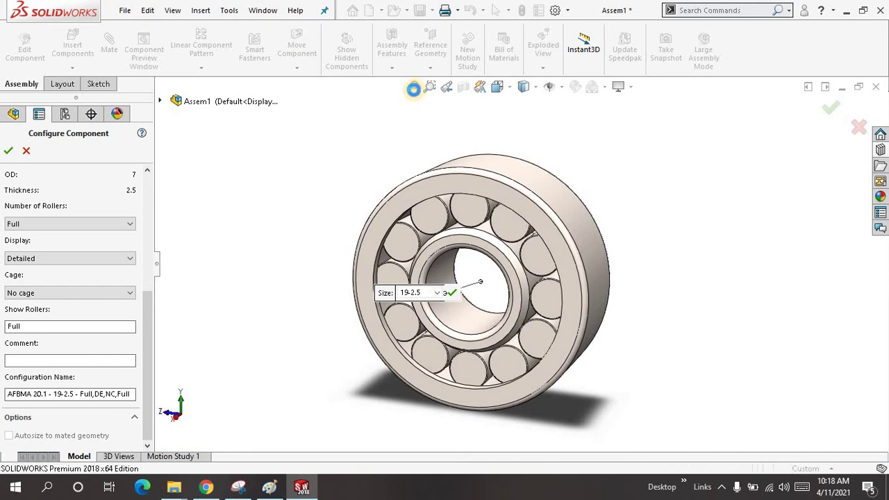
{"action": "left_click", "coordinate": [415, 89]}
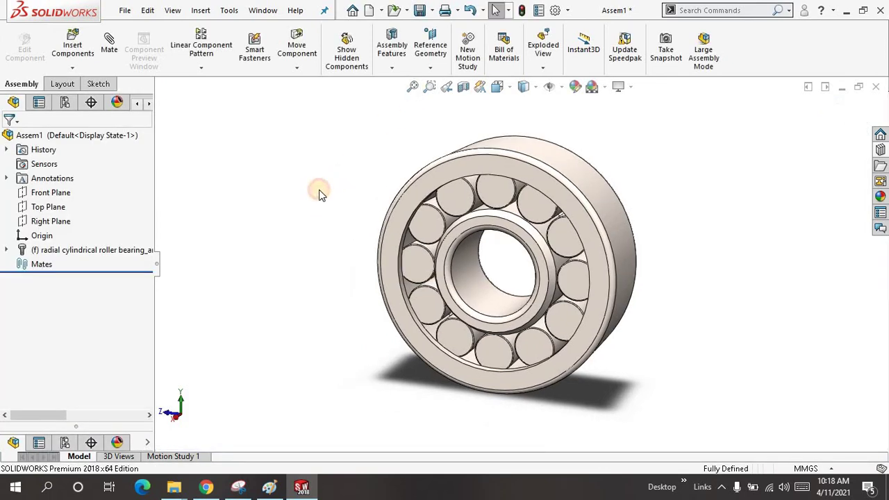
{"action": "middle_click_drag", "start_coordinate": [318, 193], "coordinate": [344, 187]}
{"action": "left_click", "coordinate": [411, 89]}
{"action": "left_click", "coordinate": [416, 89]}
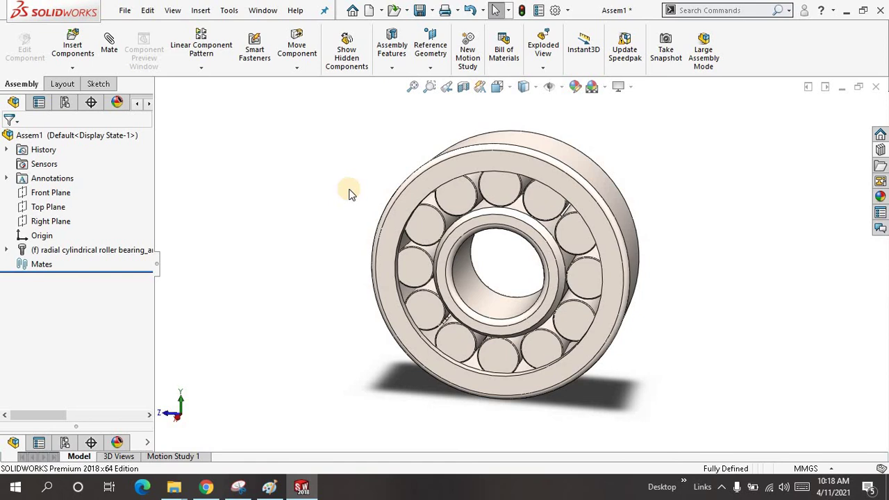
{"action": "key", "text": "Left"}
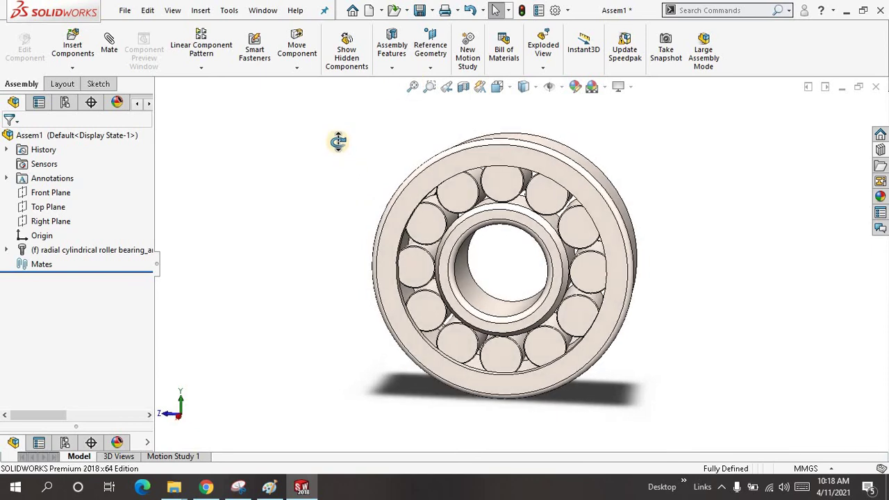